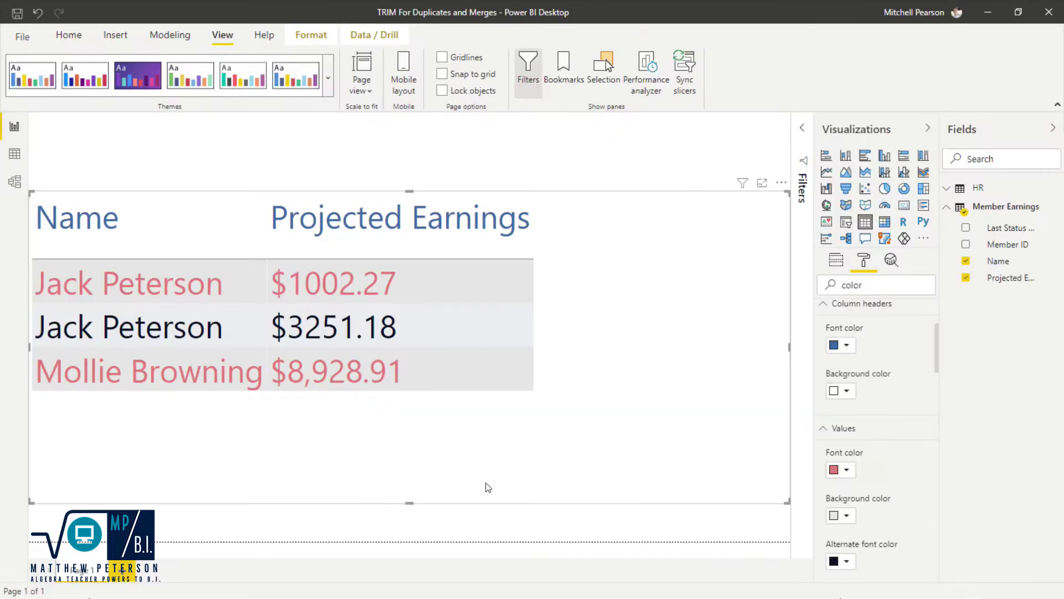
Open Member Earnings in Power Query Editor and select its Member ID column
click(76, 35)
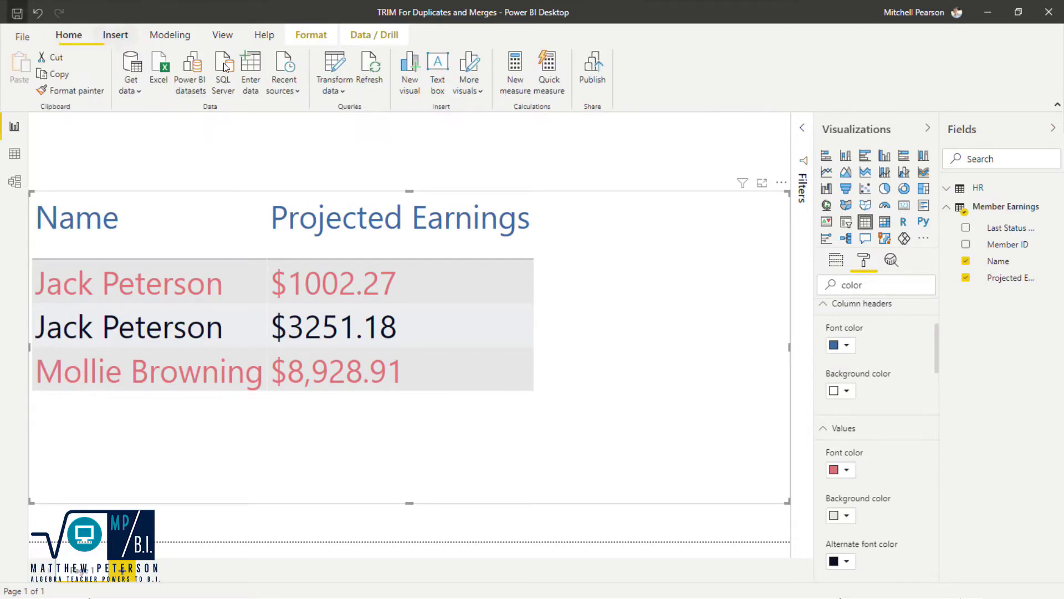
click(340, 68)
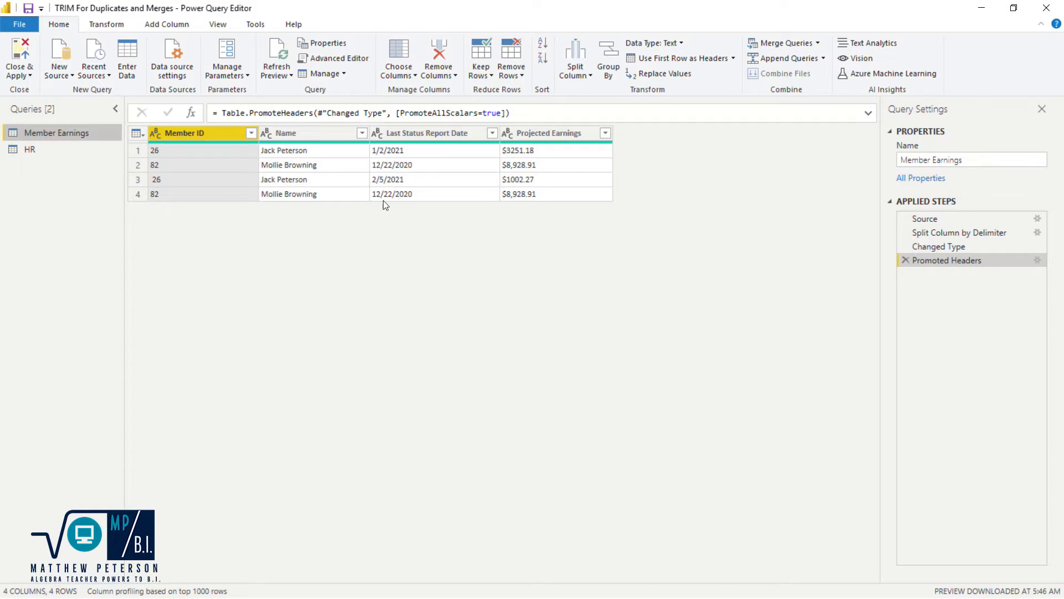
ctrl+click(521, 139)
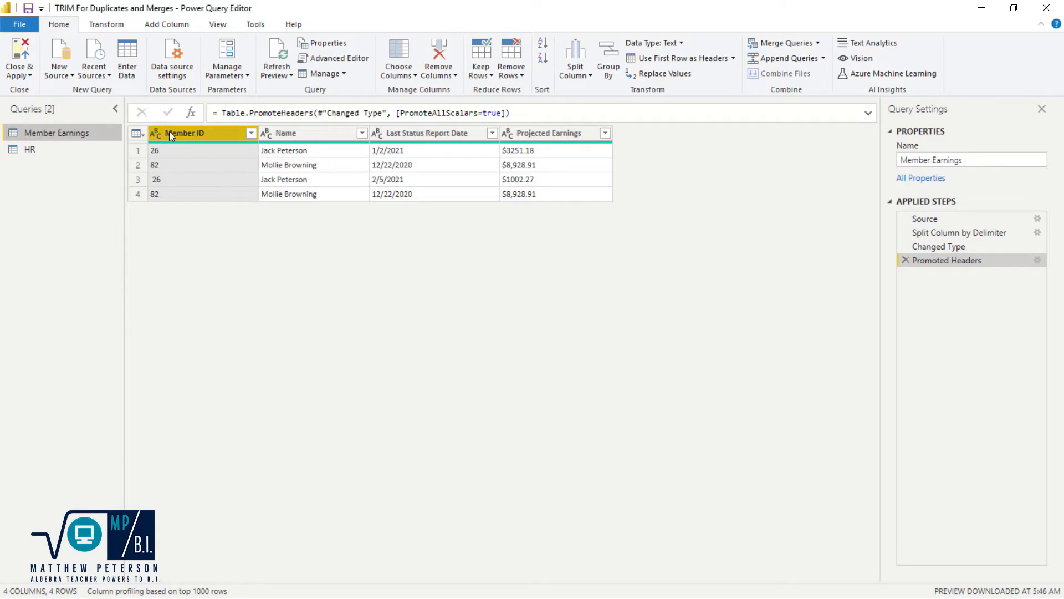
Remove duplicate rows on Member ID, leaving three rows with 26 still listed twice
right_click(203, 133)
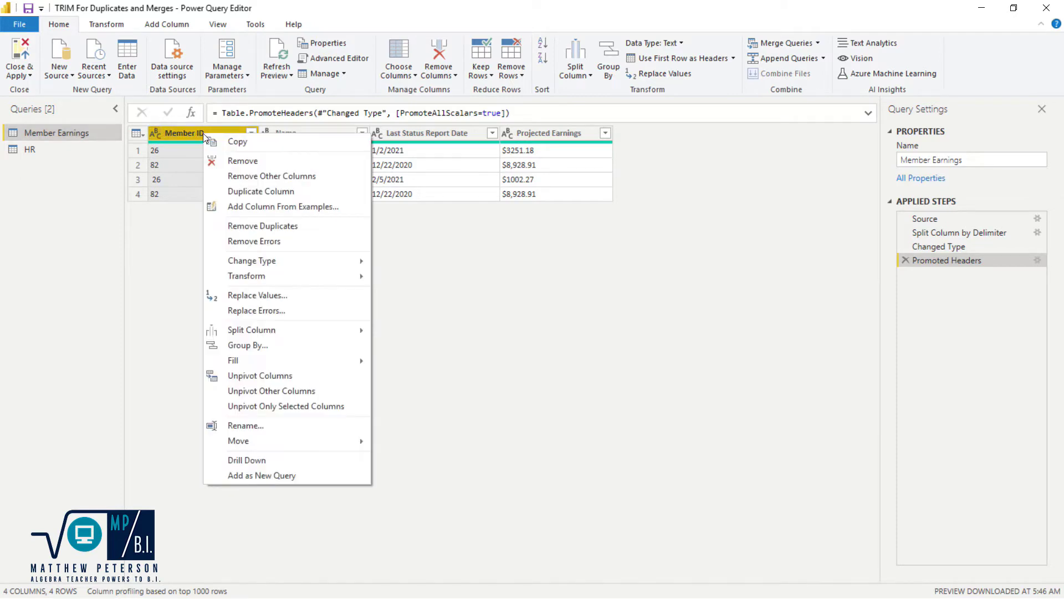
click(279, 221)
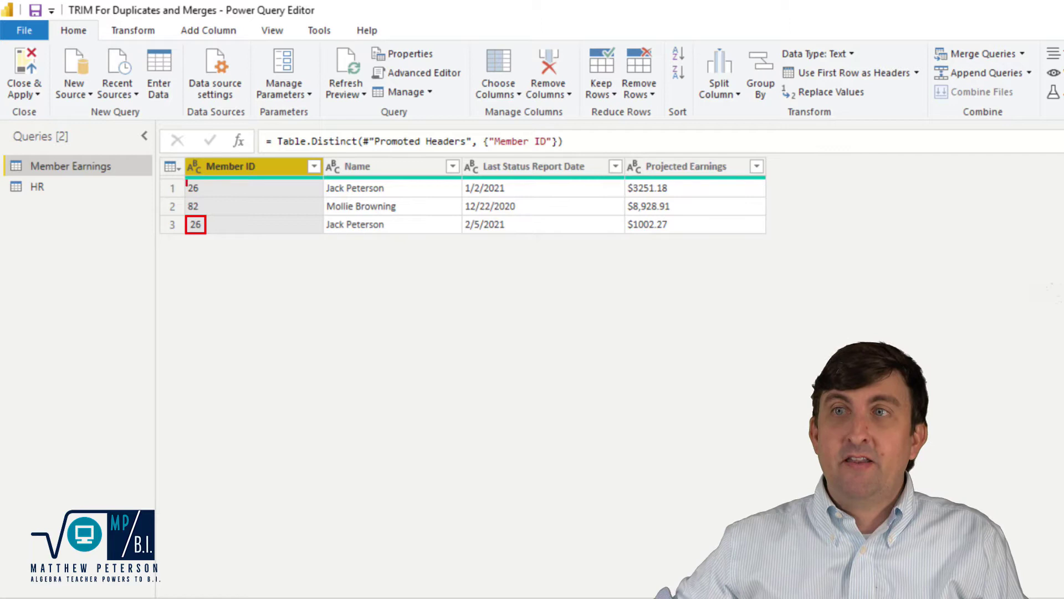
Delete the Removed Duplicates step and trim stray spaces from the Member ID values
drag(187, 180, 206, 198)
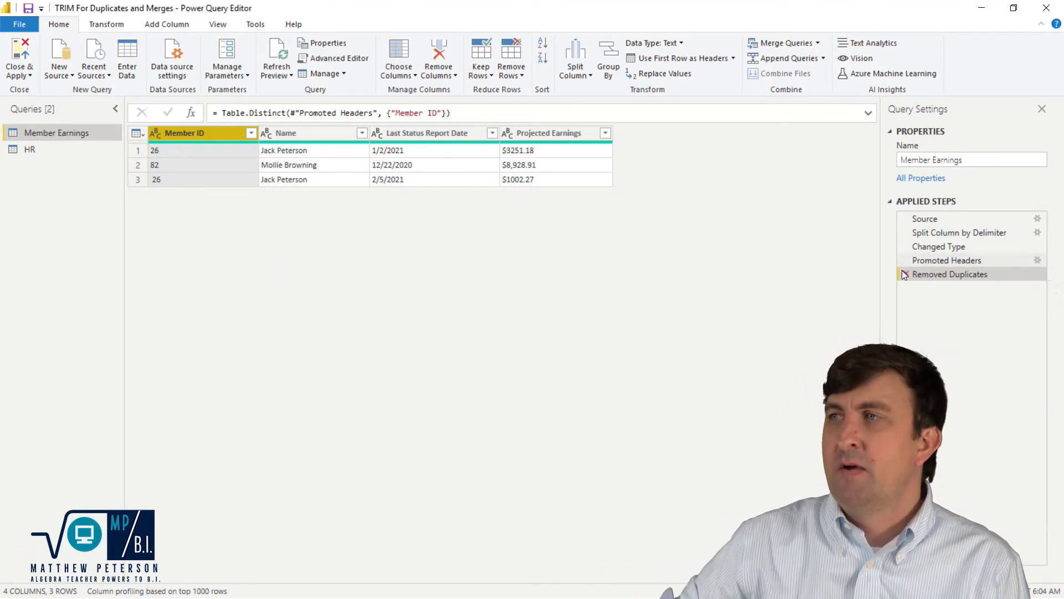
click(906, 276)
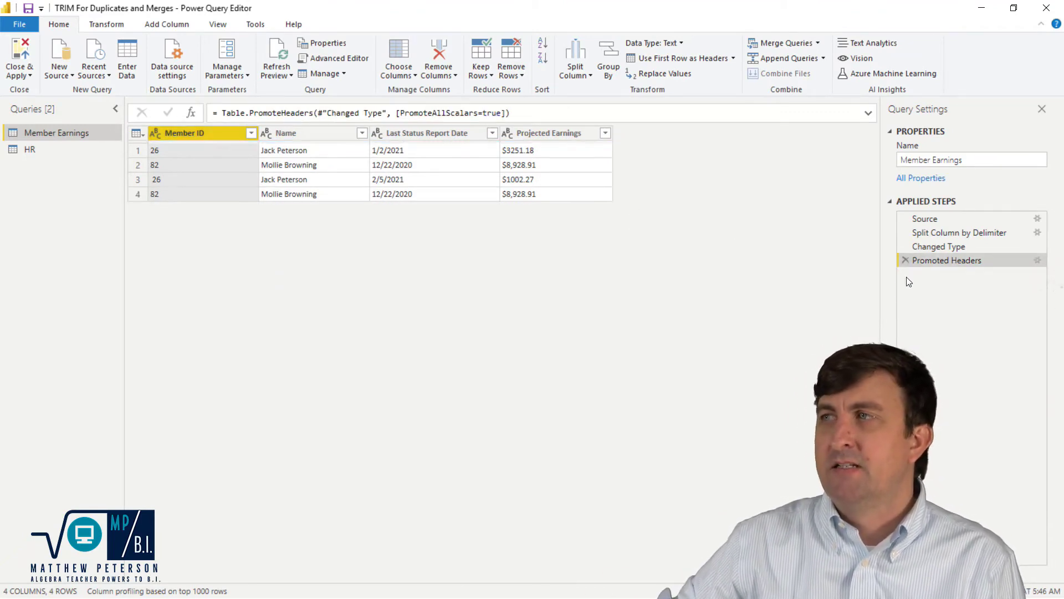
right_click(207, 132)
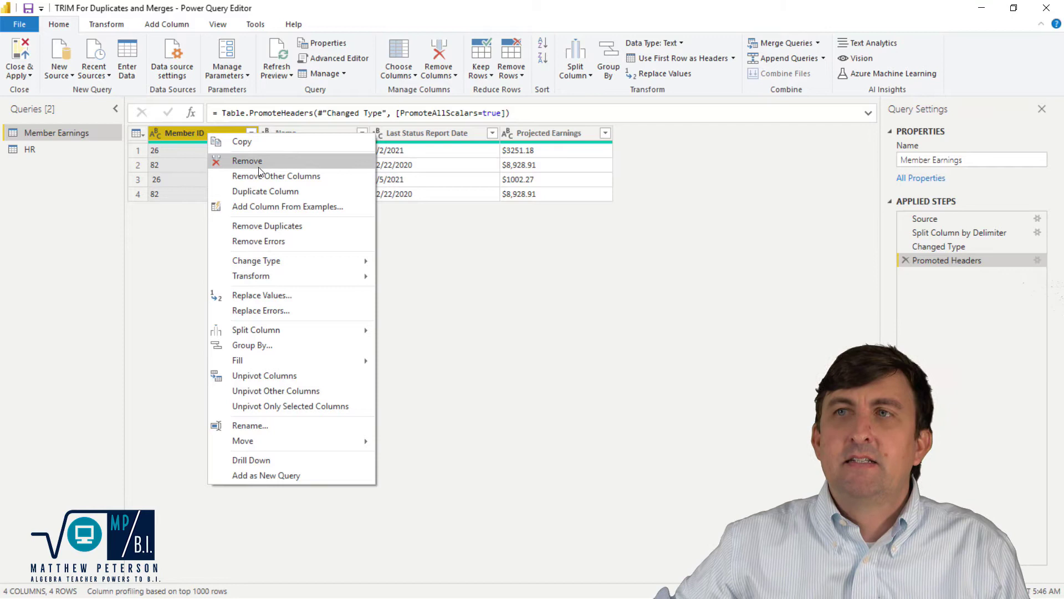
mouse_move(332, 276)
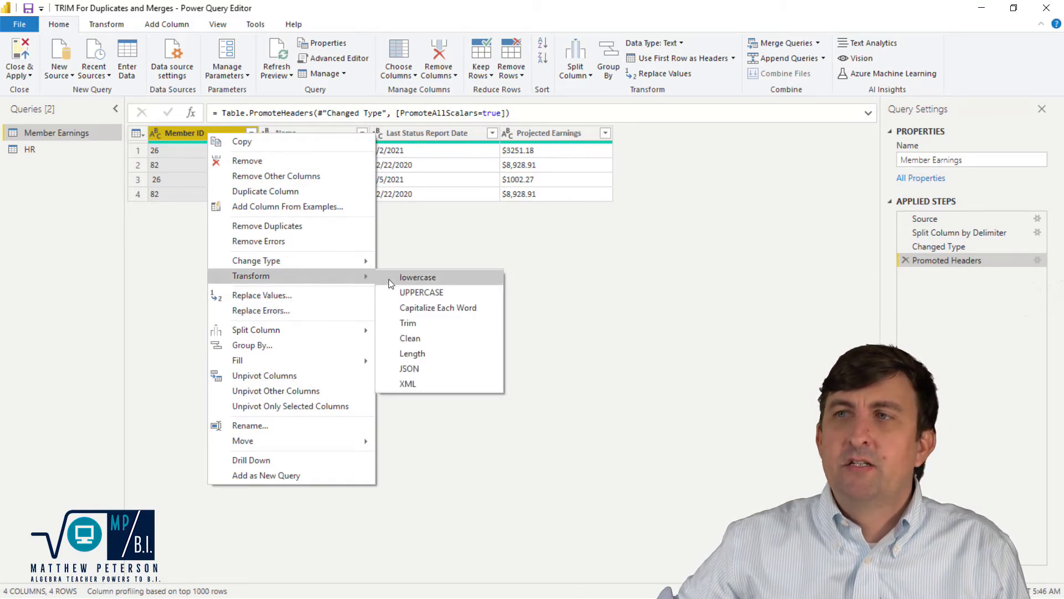
click(436, 323)
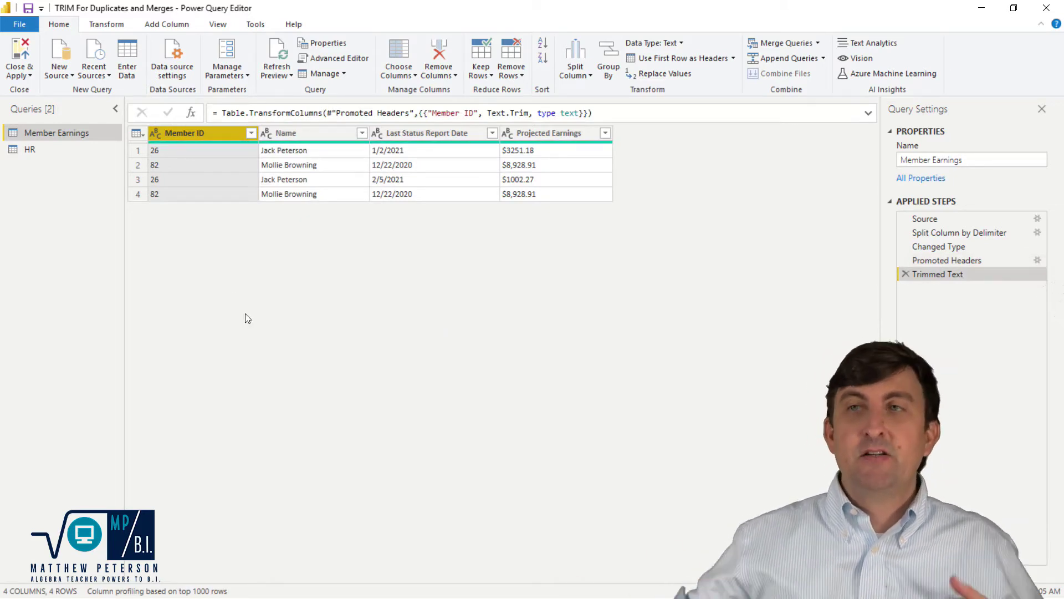
Remove duplicates on the trimmed Member ID, leaving only IDs 26 and 82
right_click(210, 138)
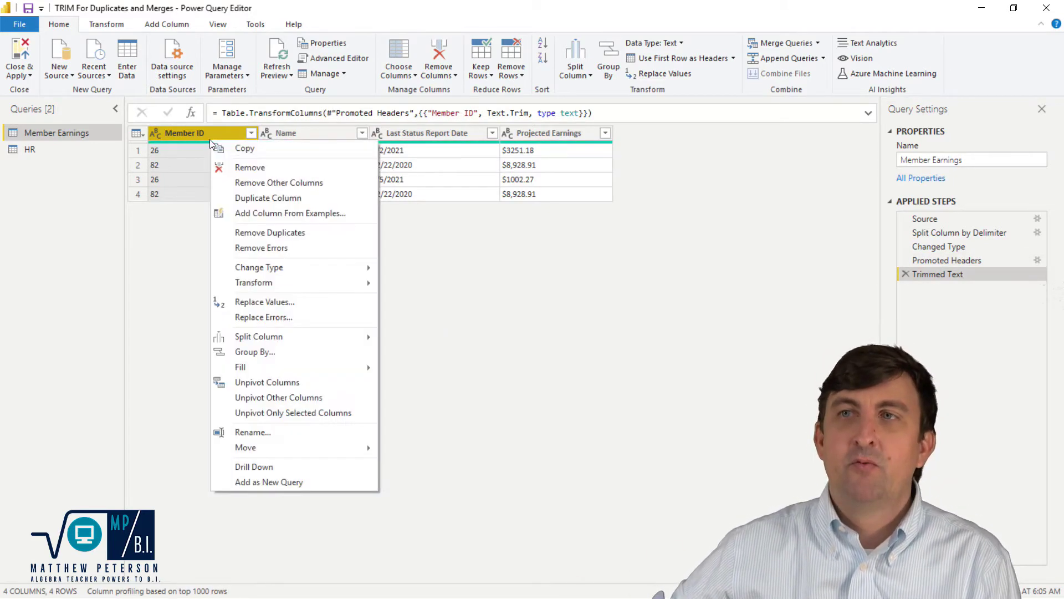
click(244, 232)
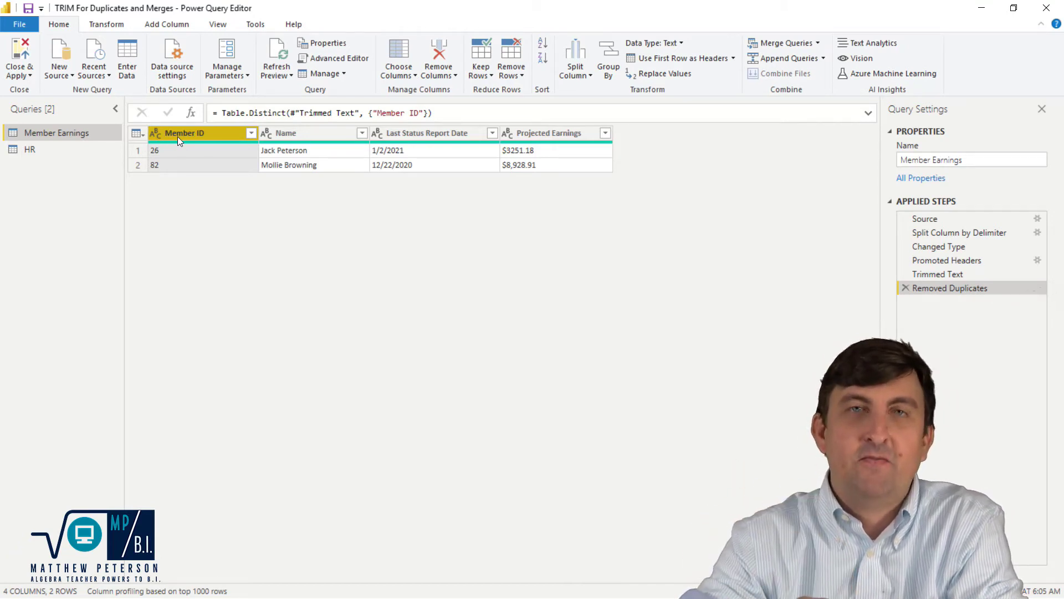
Delete the Removed Duplicates and Trimmed Text steps, preview HR, then return to Member Earnings
click(905, 288)
click(905, 273)
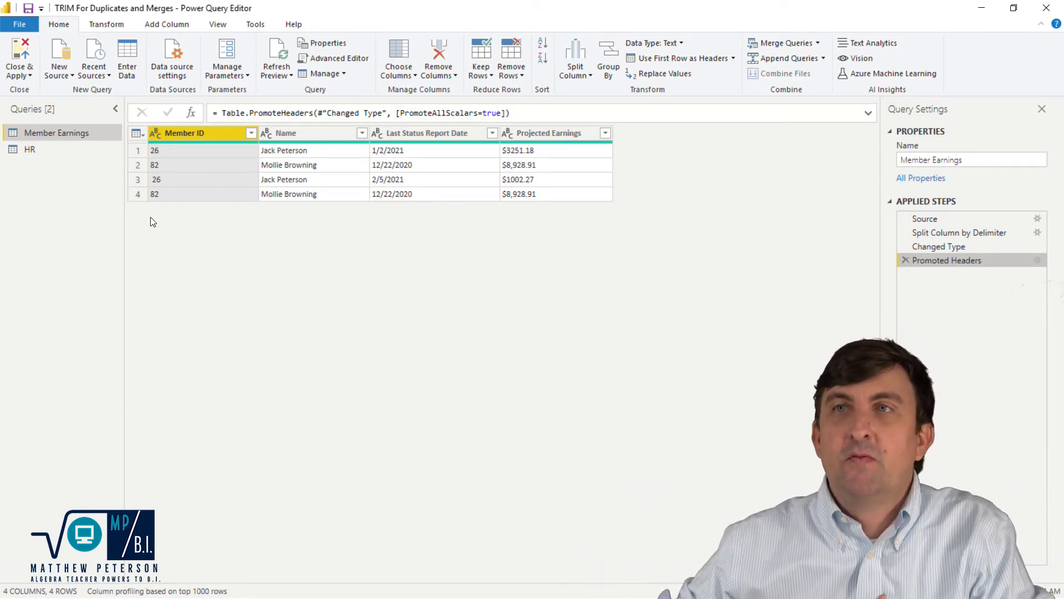
click(34, 150)
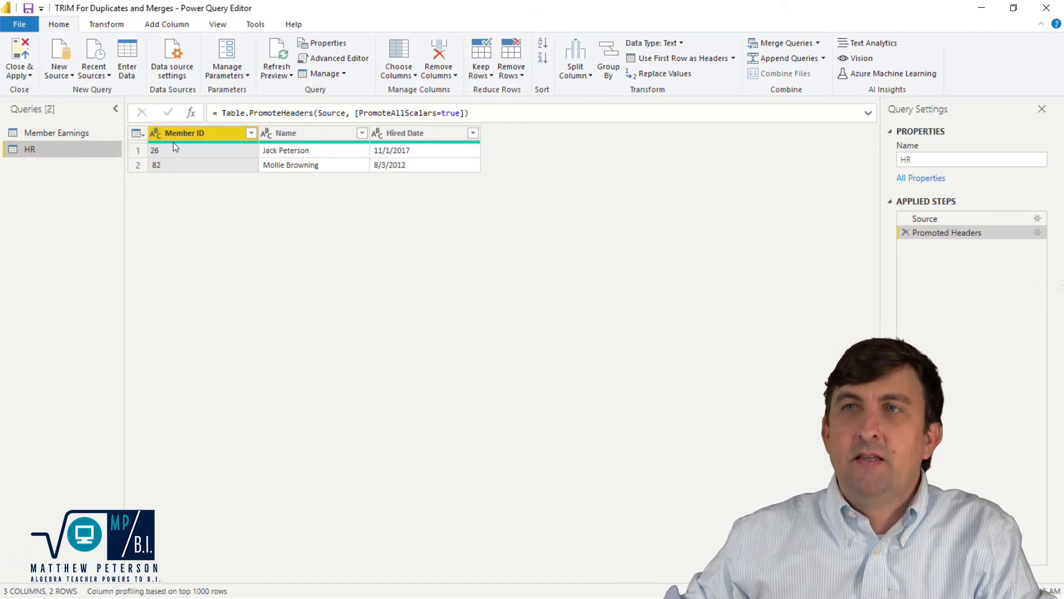
click(68, 135)
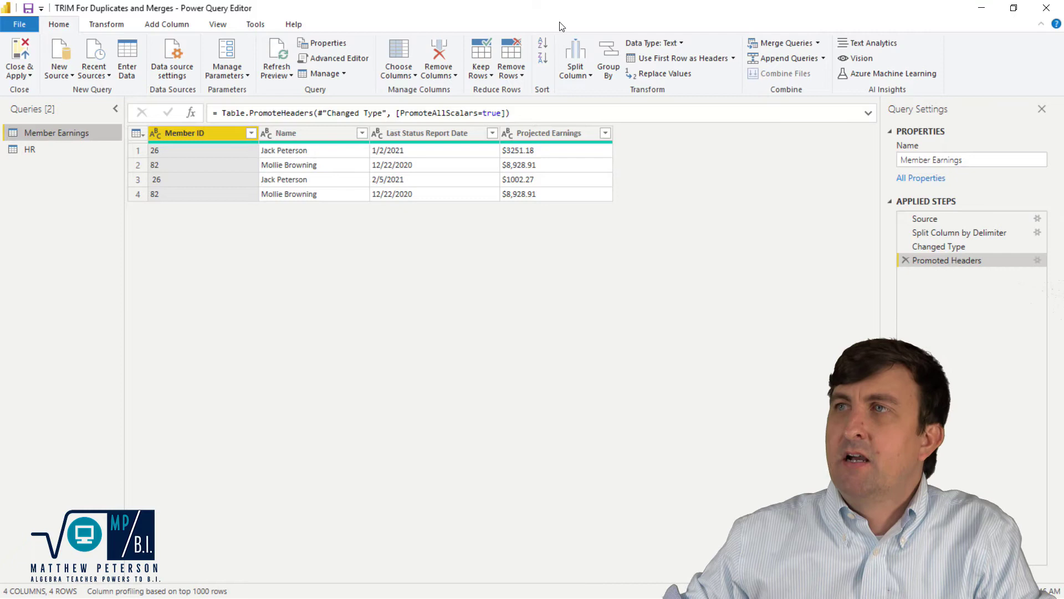
click(765, 43)
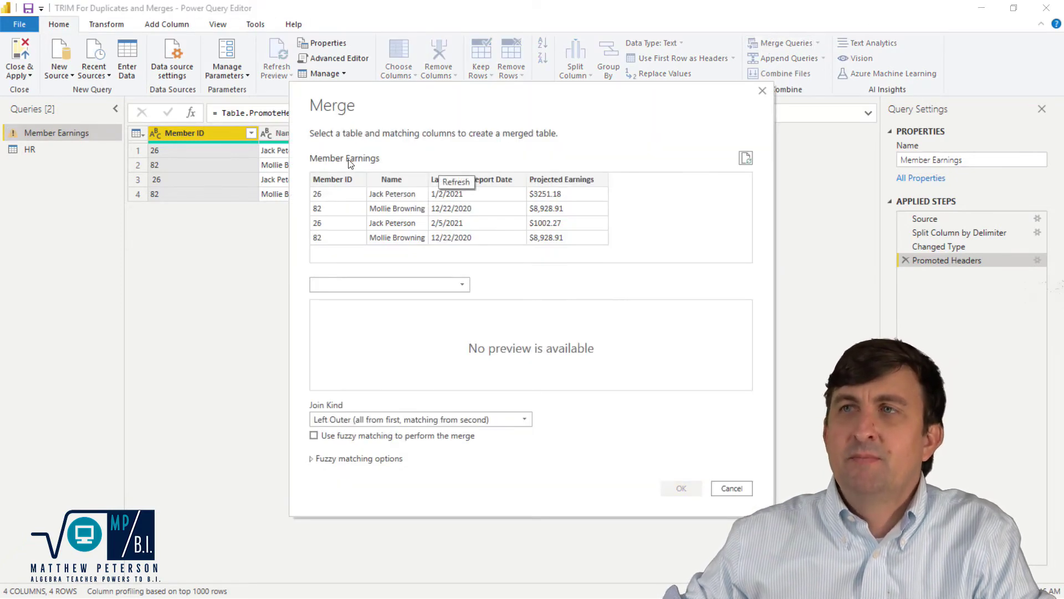
click(359, 281)
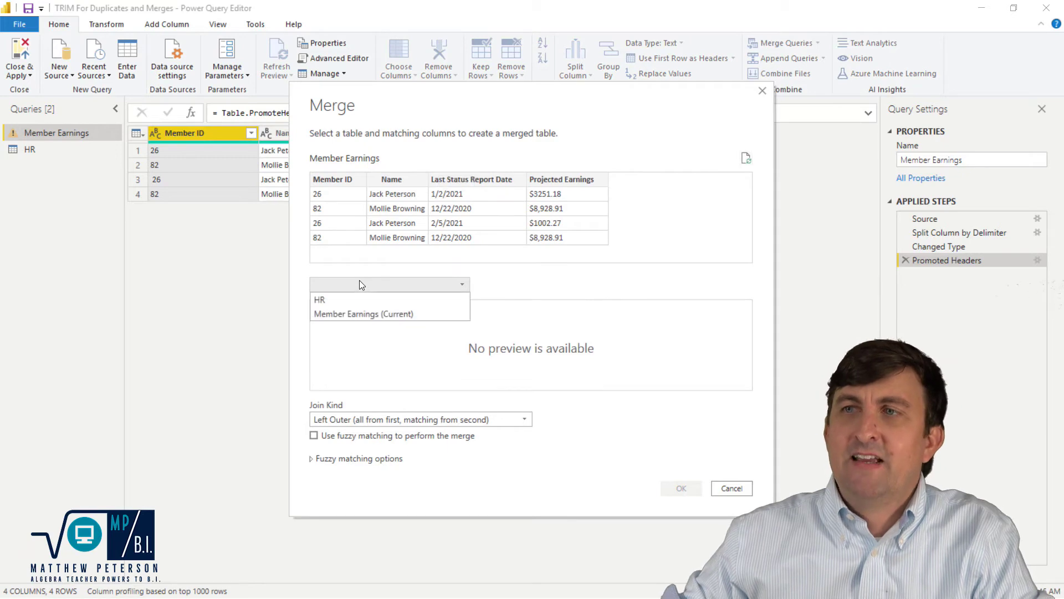
click(338, 301)
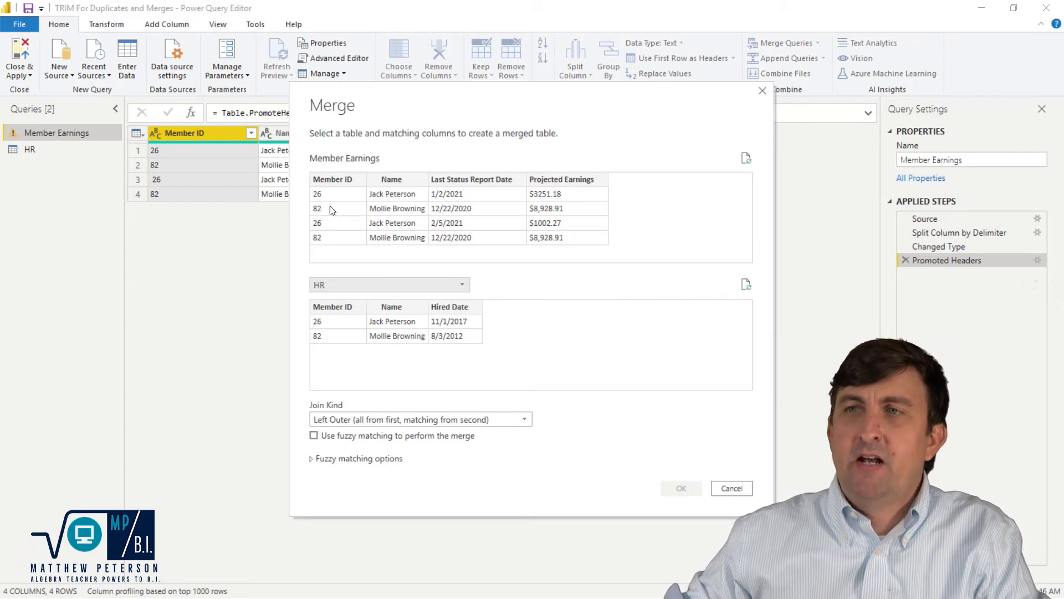
click(345, 179)
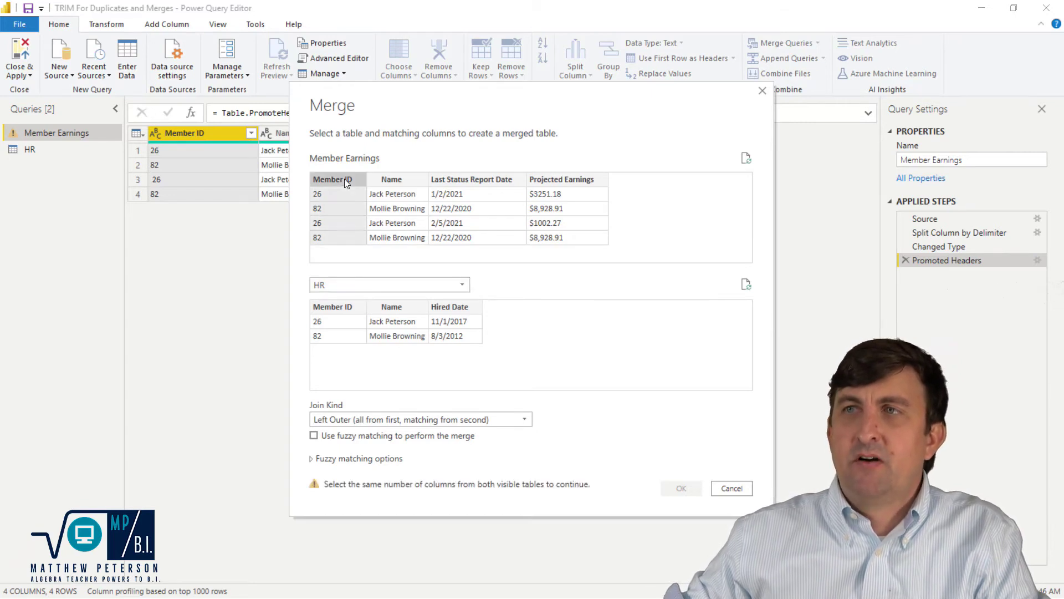
click(343, 309)
click(394, 419)
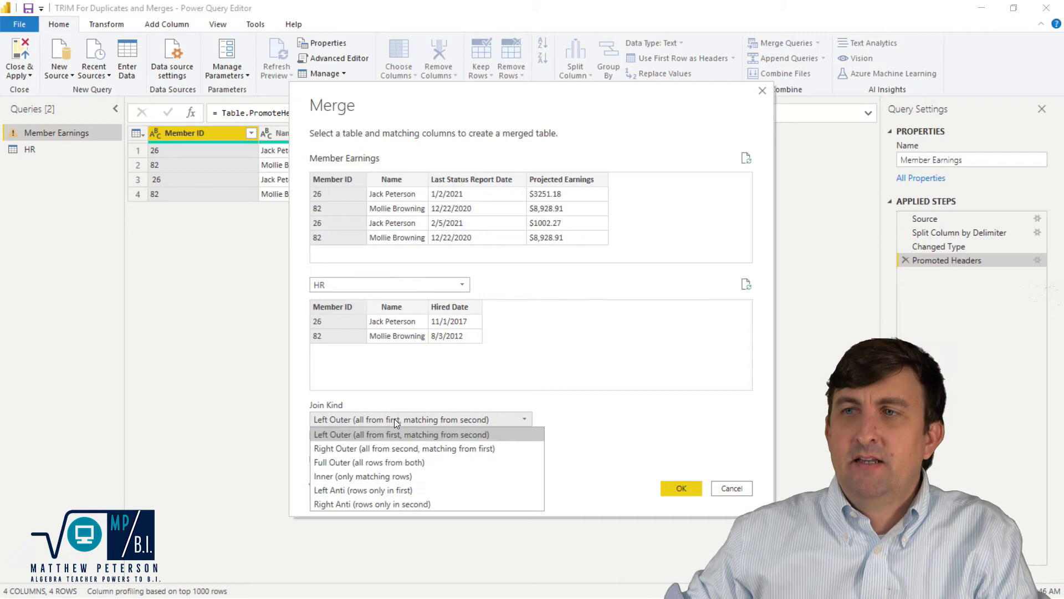
click(347, 478)
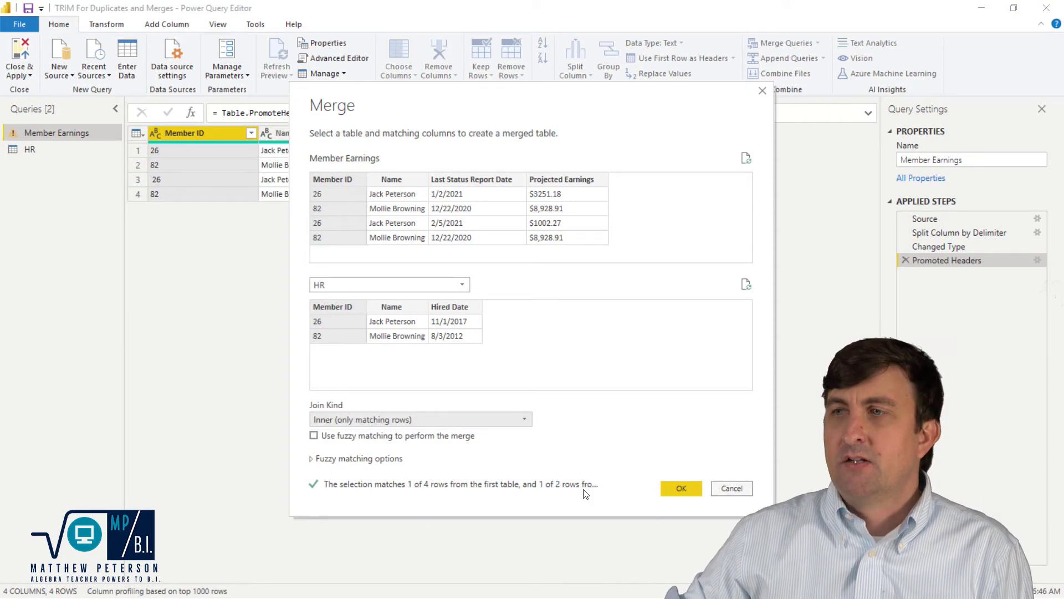
click(691, 489)
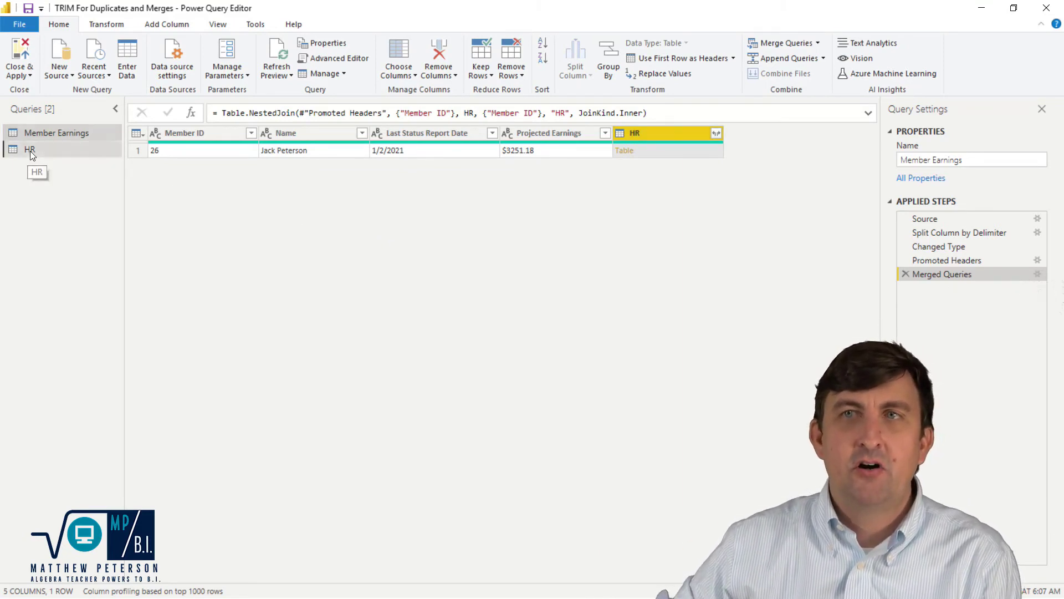
View Member Earnings at its Promoted Headers step: four rows, 26 and 82 each twice
click(30, 150)
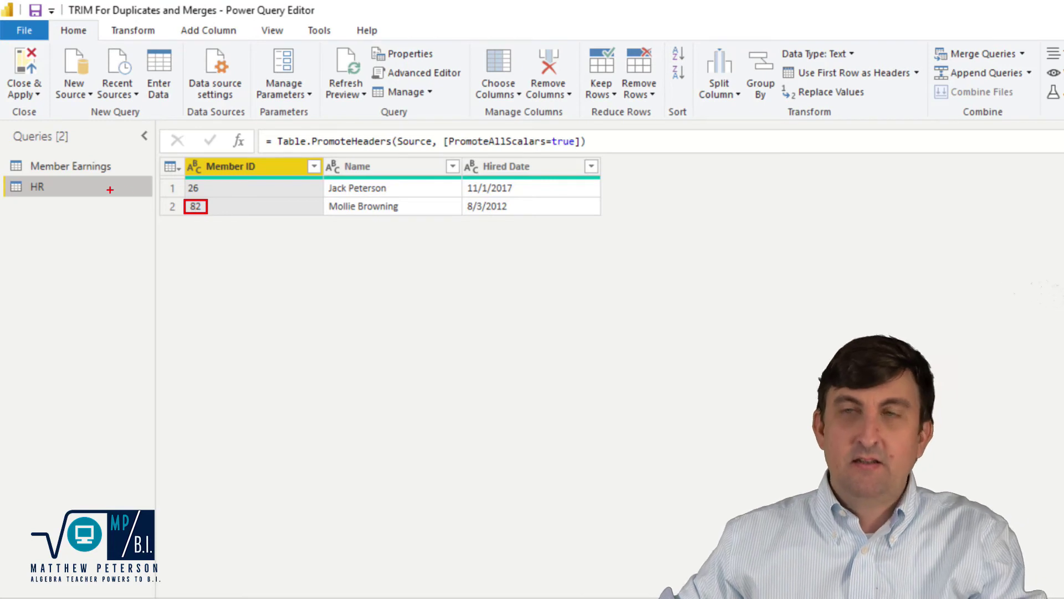
click(106, 171)
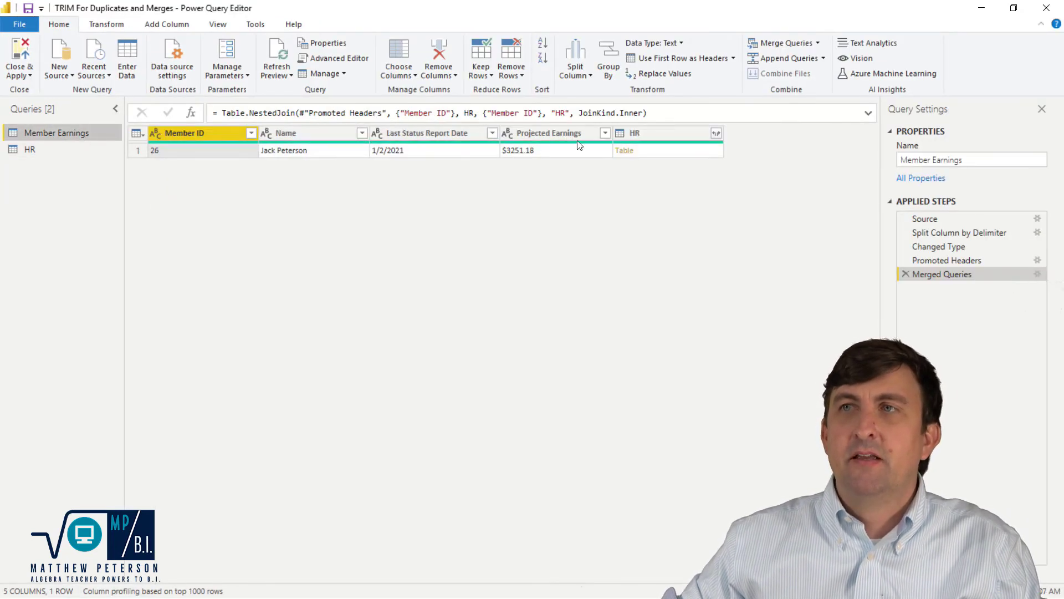
click(947, 260)
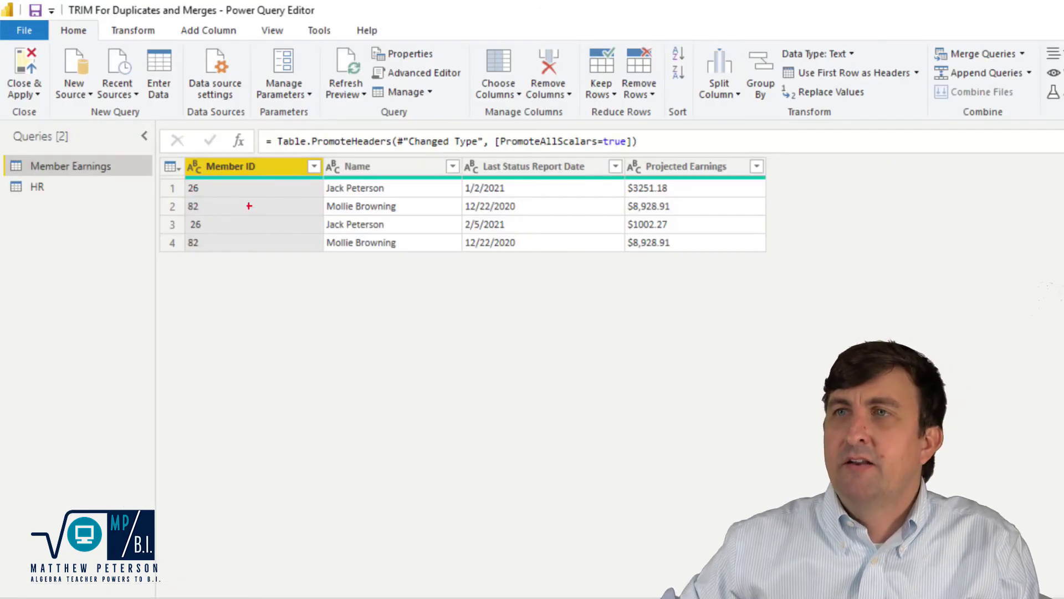
drag(200, 206, 317, 205)
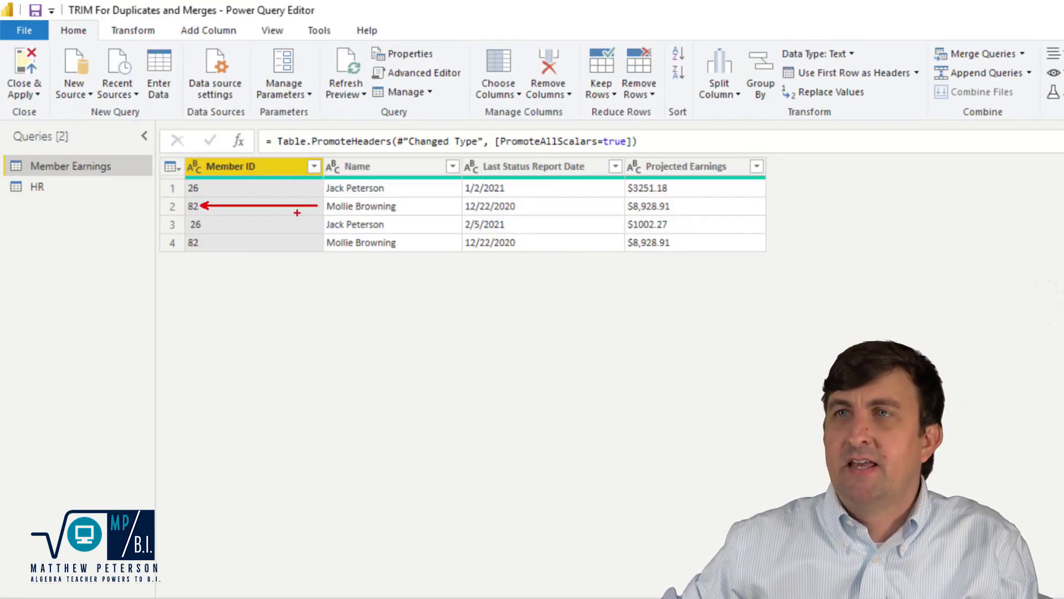
drag(203, 242, 324, 242)
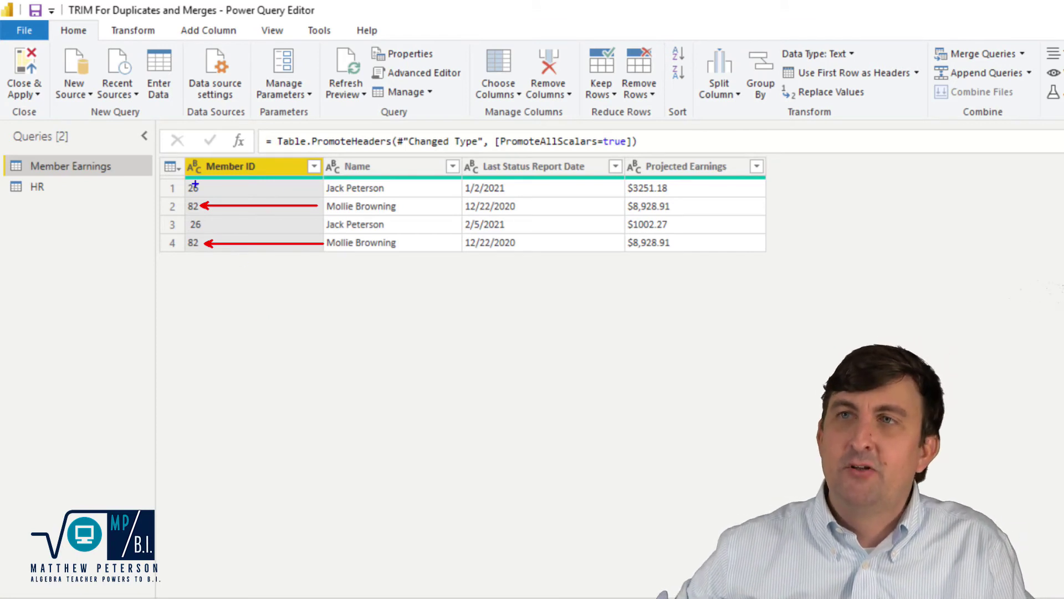
drag(184, 181, 387, 195)
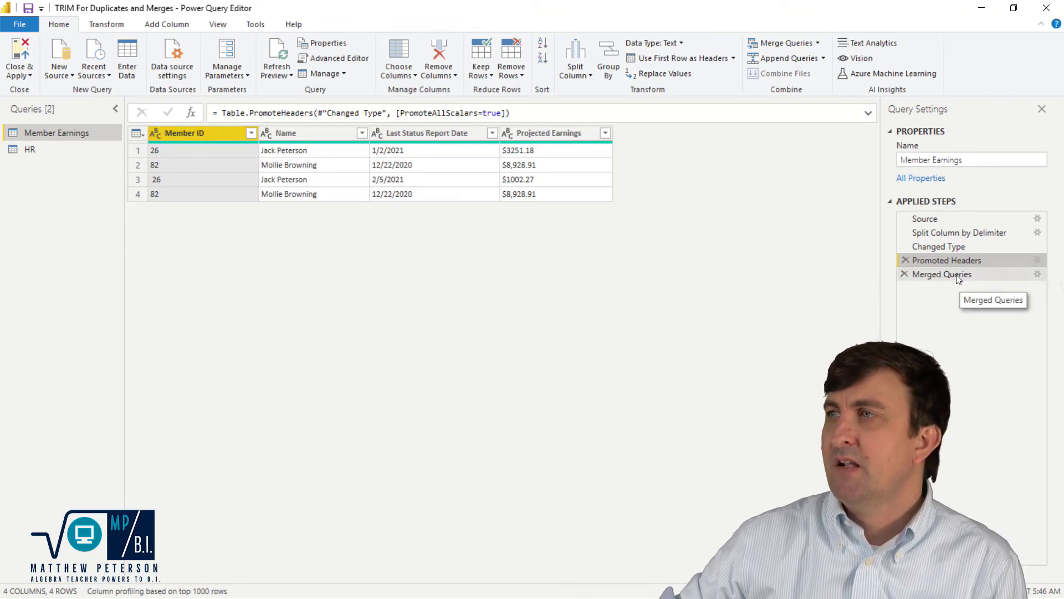
Delete the Merged Queries step and trim the Member ID values in Member Earnings
click(905, 273)
click(905, 274)
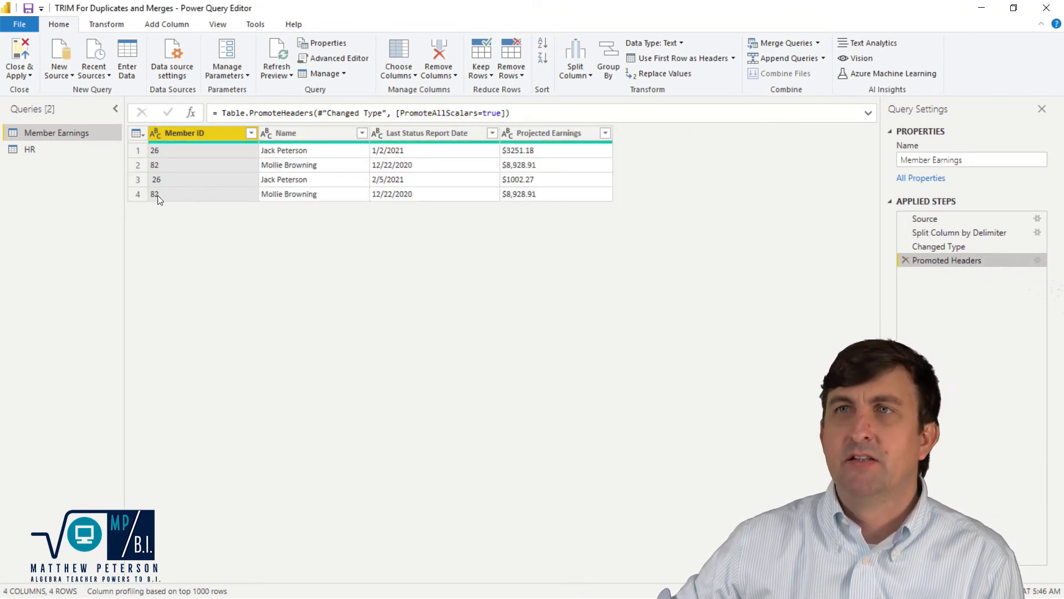
right_click(189, 134)
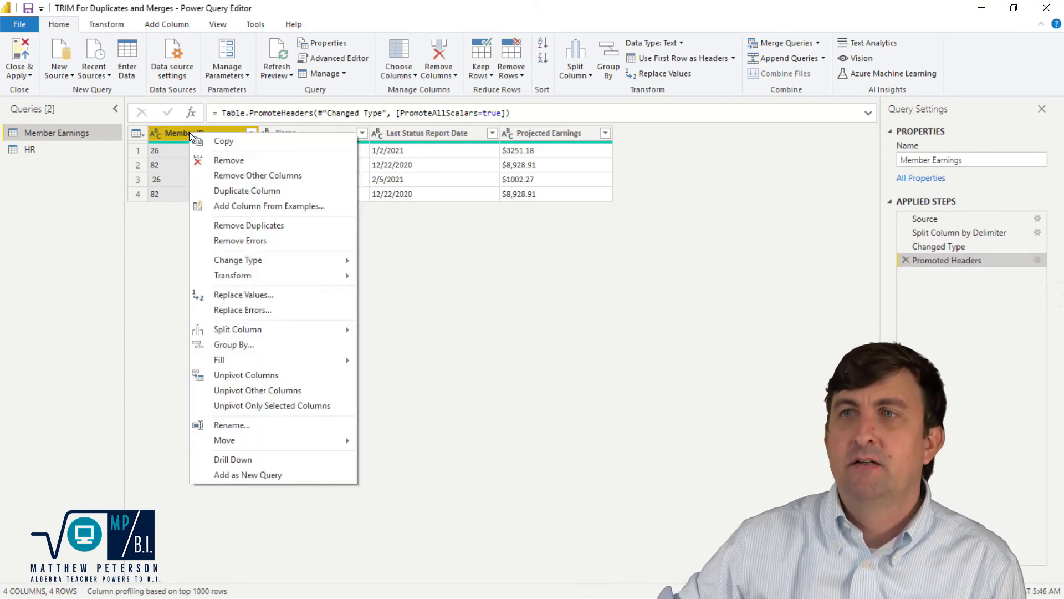
mouse_move(262, 274)
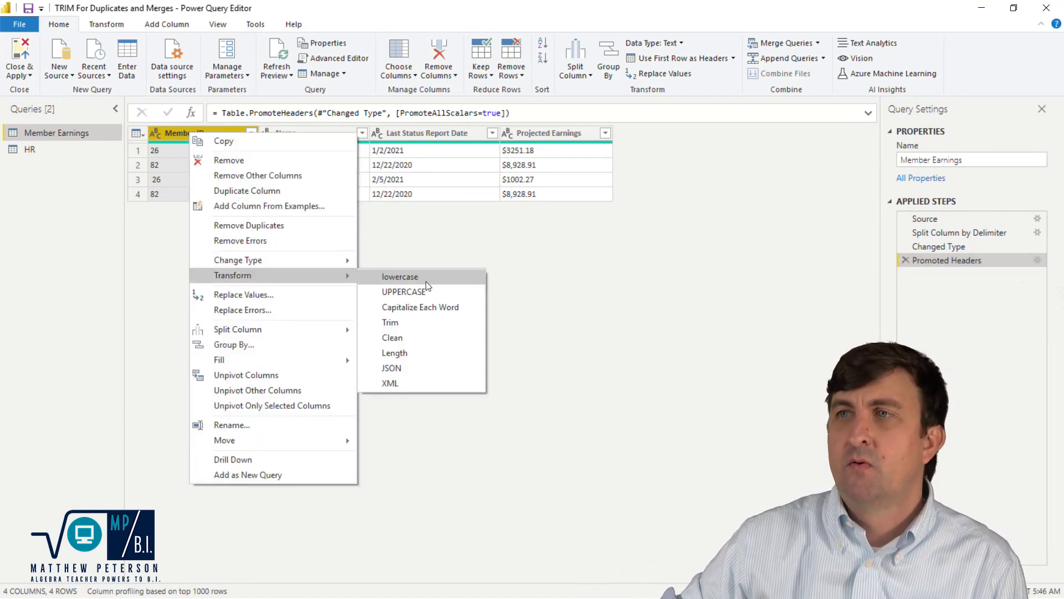
click(431, 325)
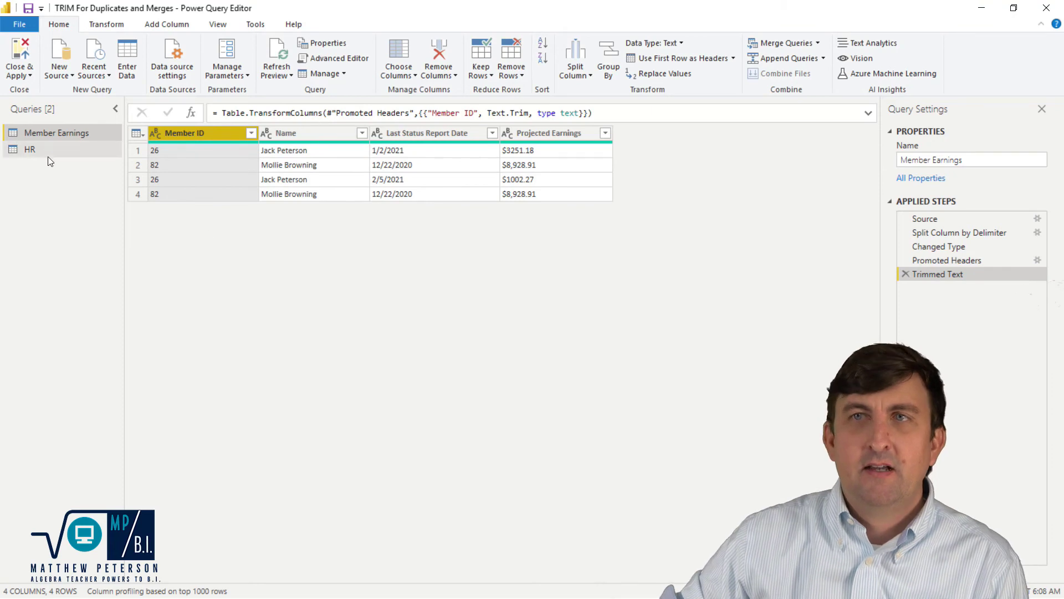
Trim the Member ID values in the HR query too, then return to Member Earnings
click(46, 151)
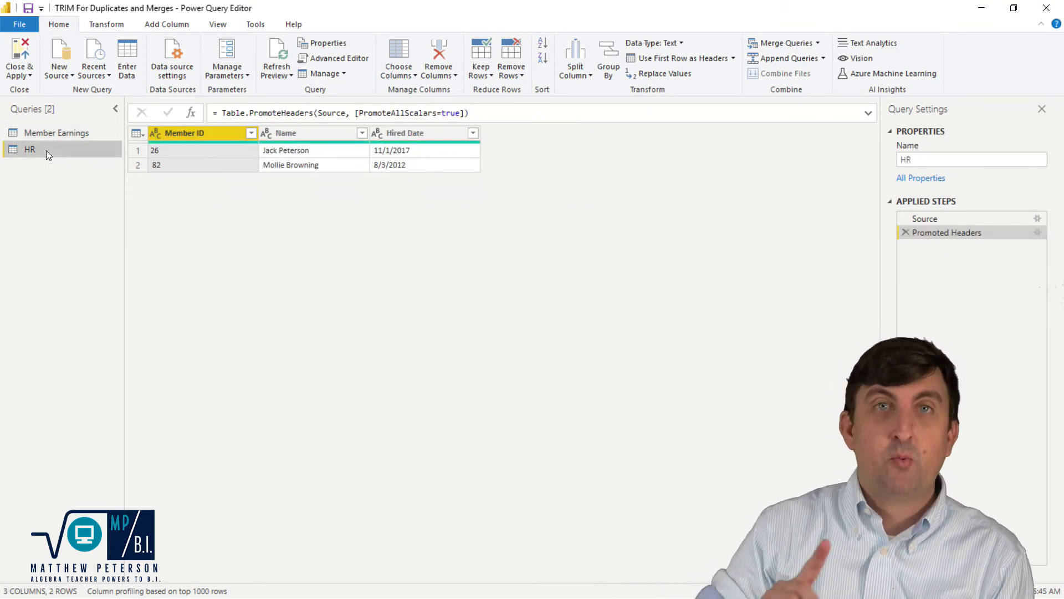
right_click(214, 138)
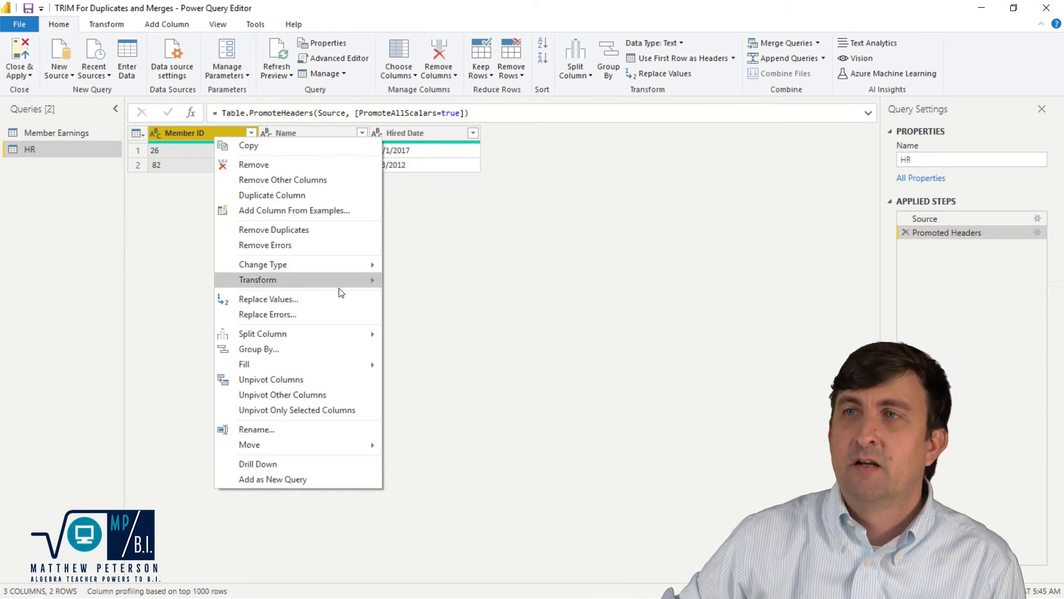
mouse_move(347, 287)
click(426, 327)
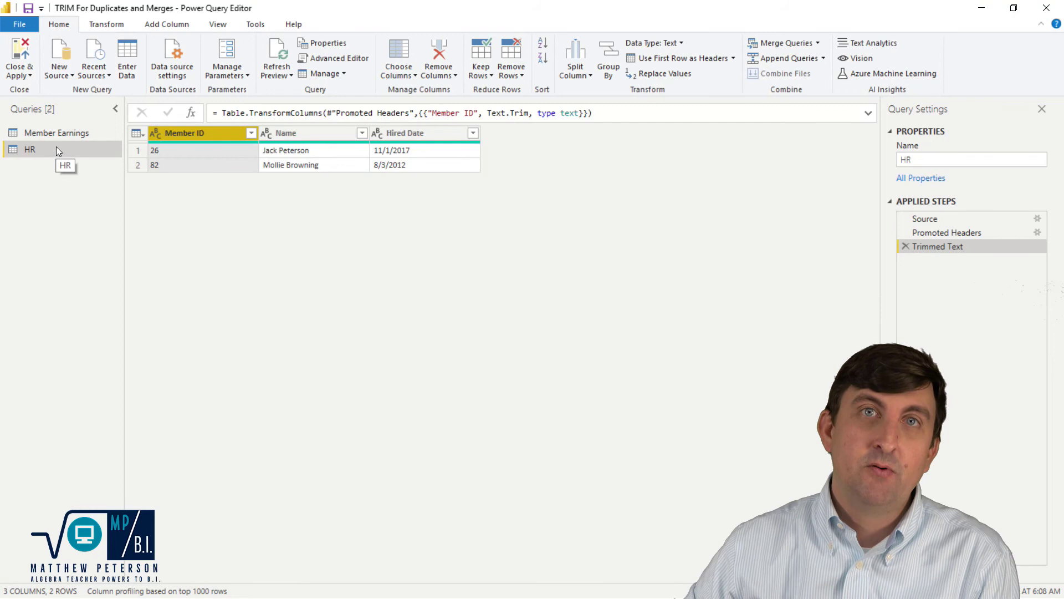
click(56, 131)
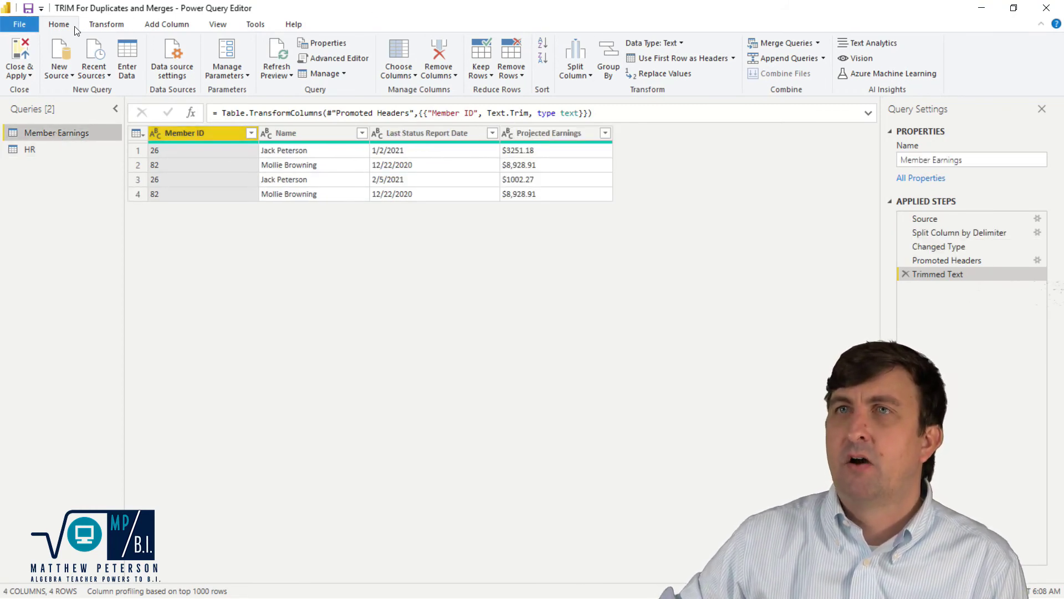
Merge Member Earnings with HR on Member ID in both tables using an Inner join
click(798, 44)
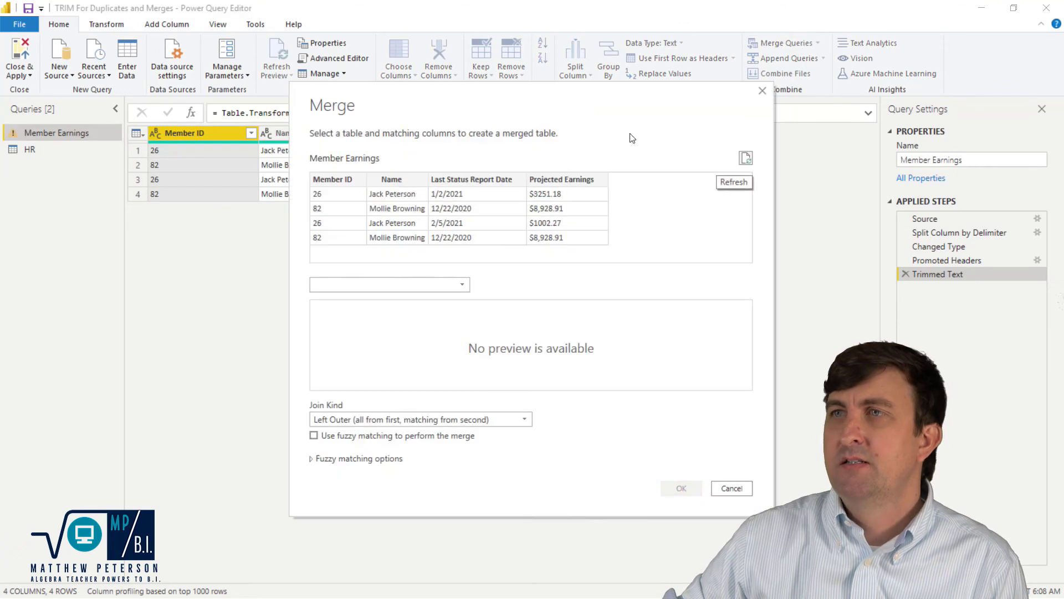
click(357, 284)
click(352, 300)
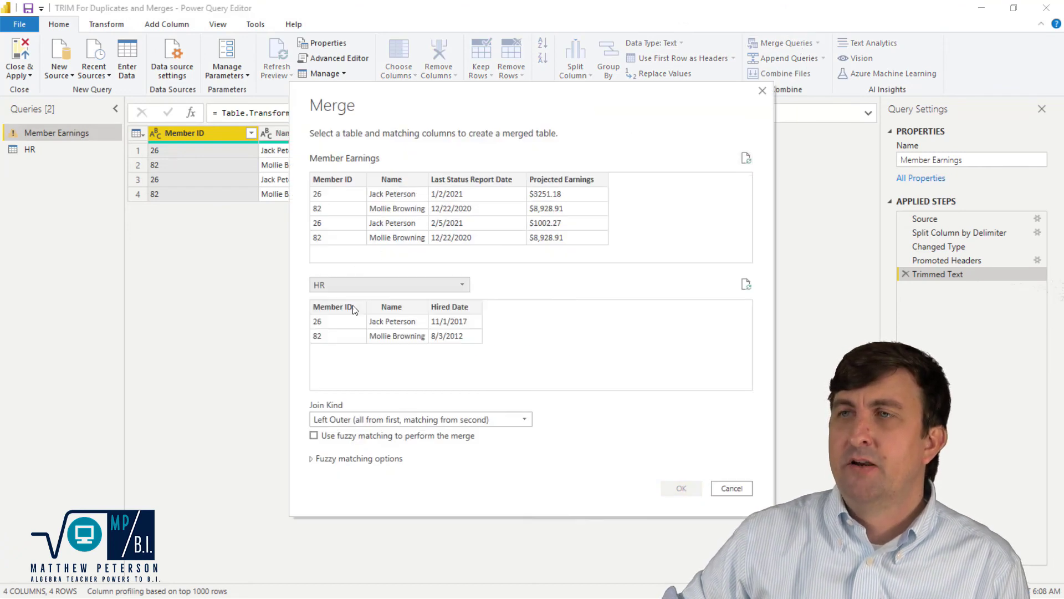
click(351, 180)
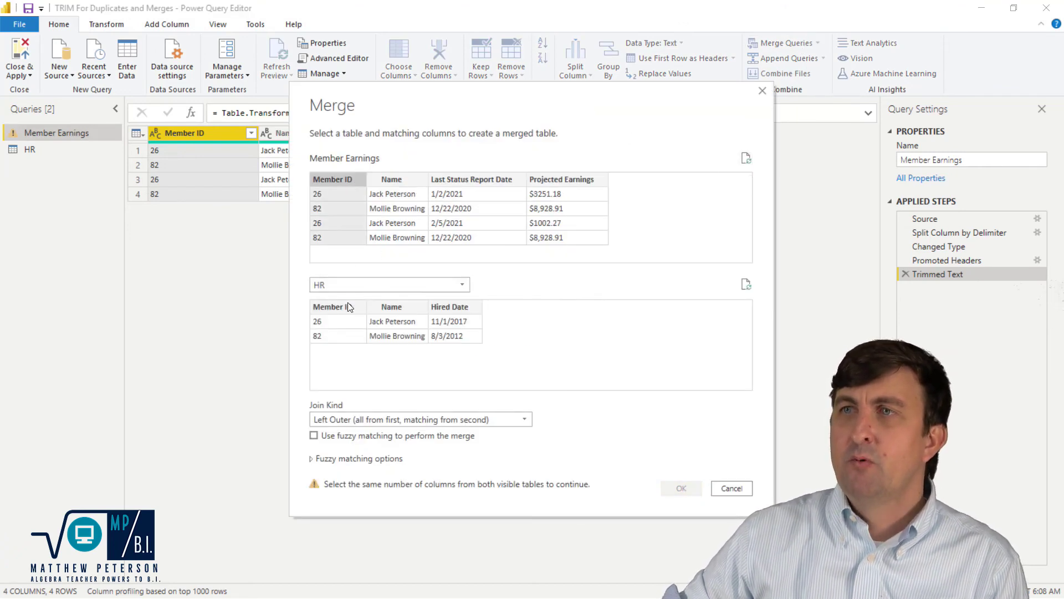
click(357, 310)
click(370, 424)
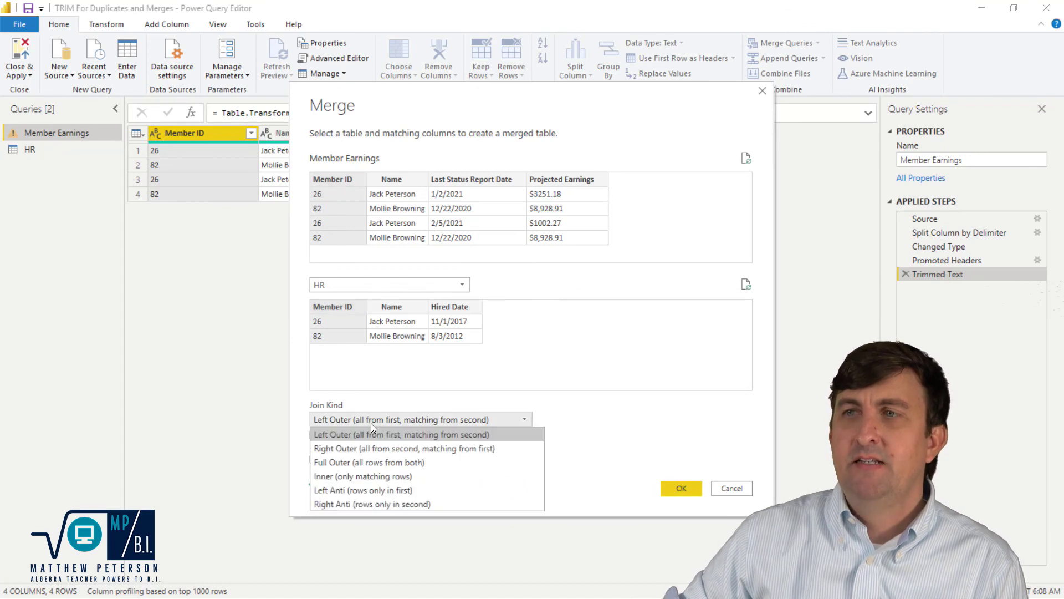
click(354, 478)
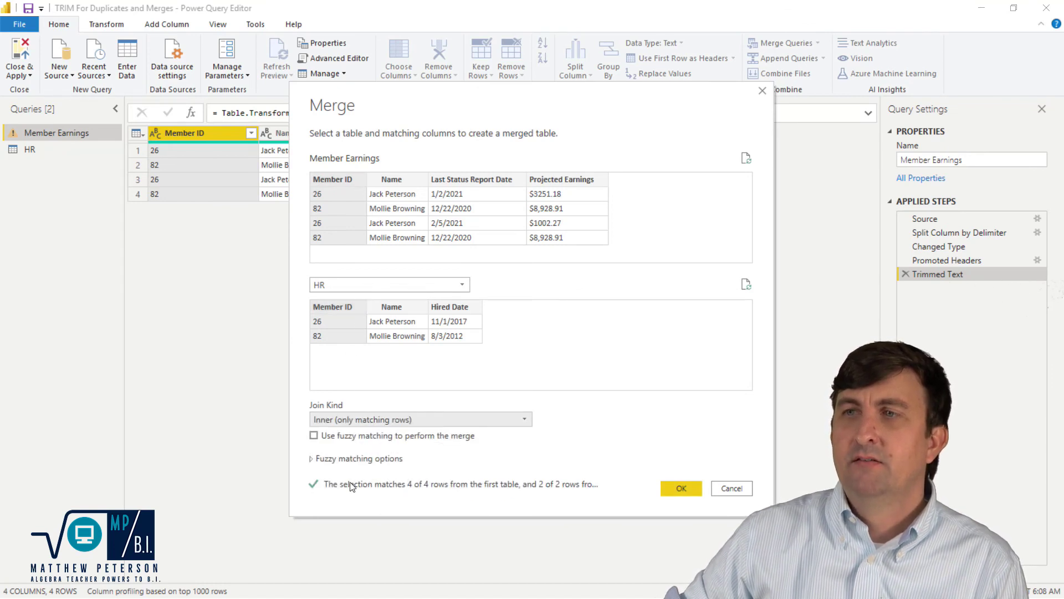
click(674, 488)
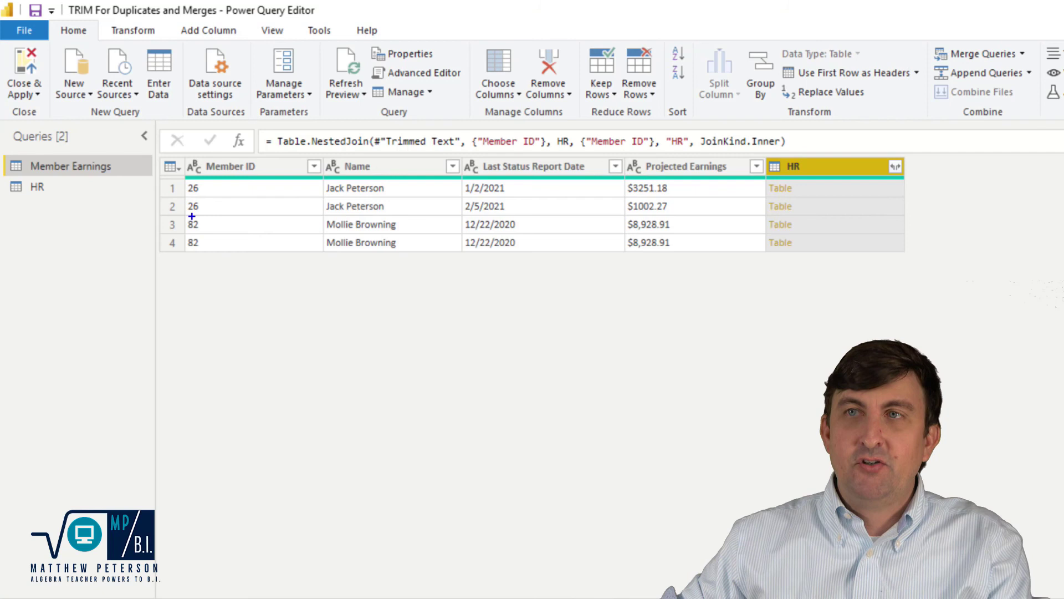
Switch to the HR query to view its trimmed Member ID table
click(31, 188)
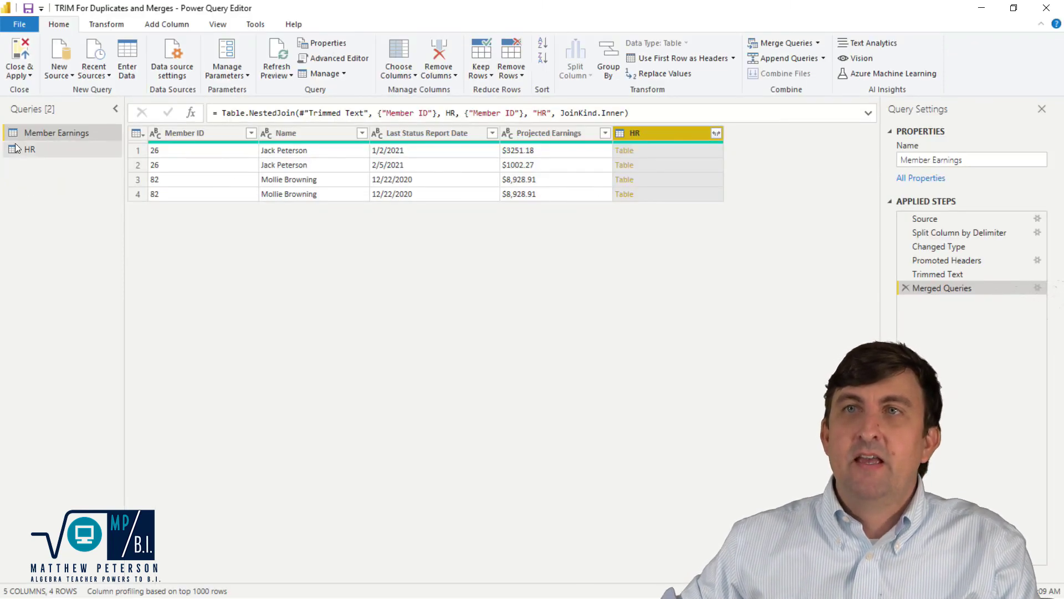